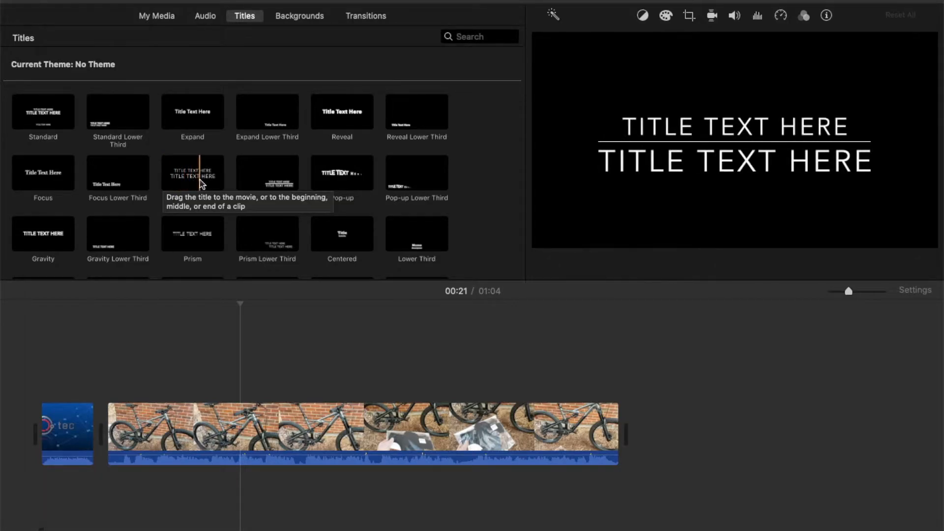
pyautogui.scroll(-2, 231, 173)
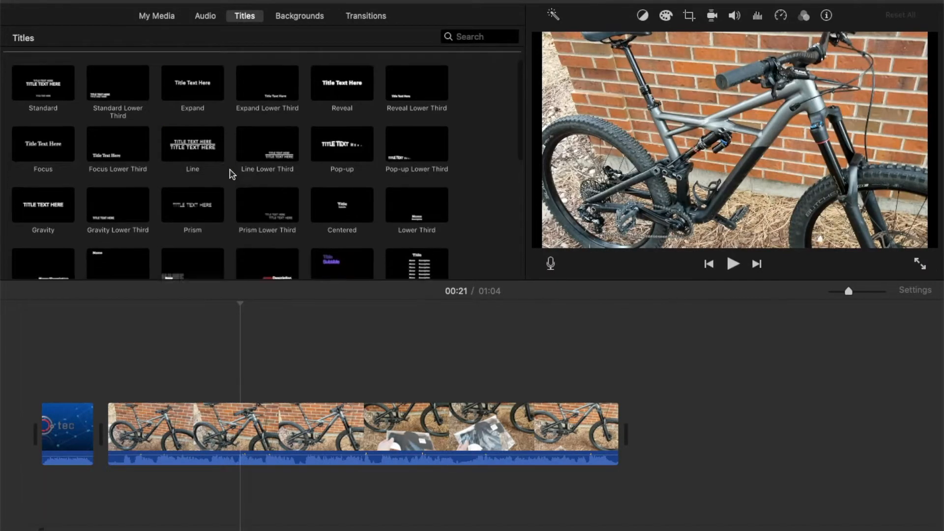
pyautogui.scroll(-1, 231, 173)
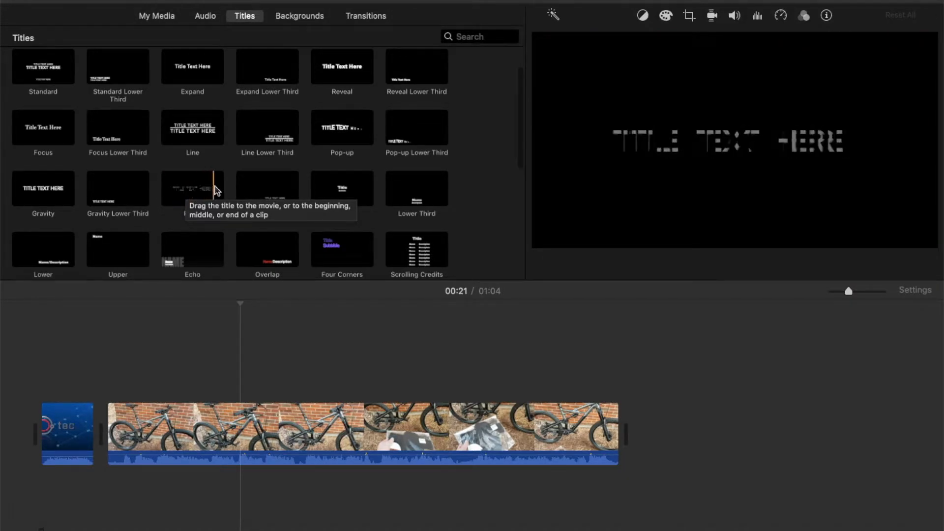
pyautogui.scroll(-4, 300, 224)
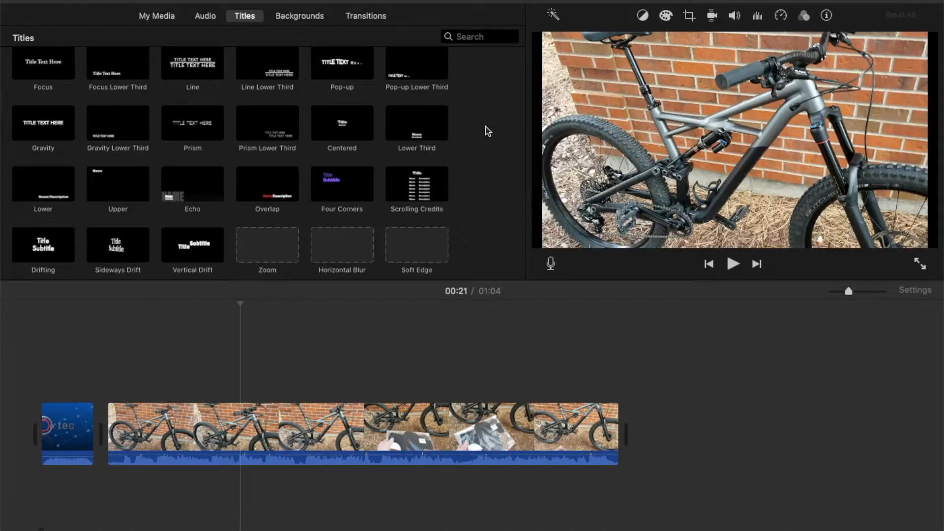
pyautogui.scroll(1, 487, 130)
pyautogui.scroll(2, 486, 130)
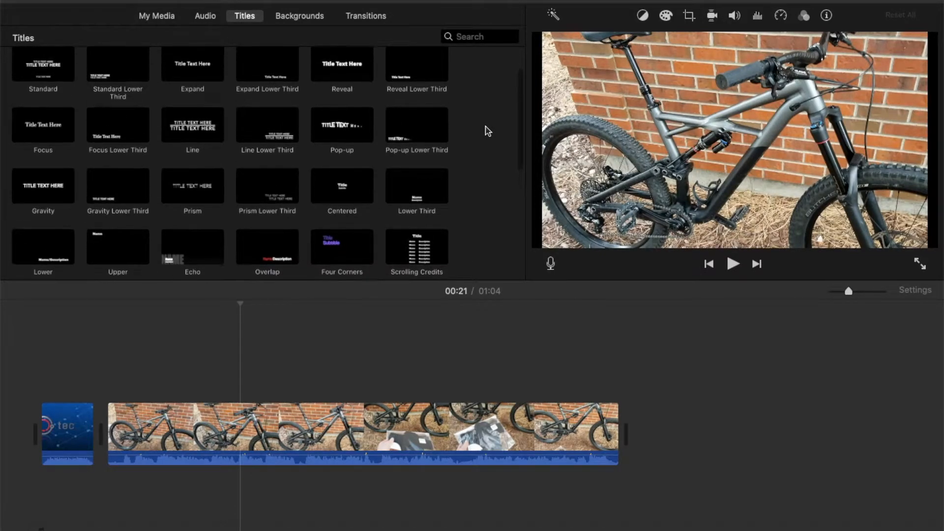
pyautogui.scroll(2, 487, 130)
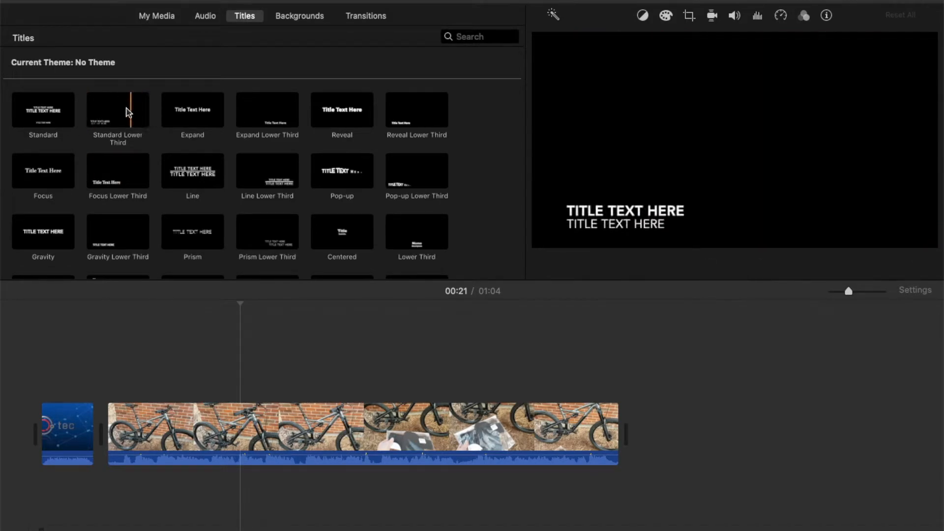
# - Drop a Standard Lower Third title over the start of the bike clip and stretch it to 6.0 seconds
pyautogui.click(123, 108)
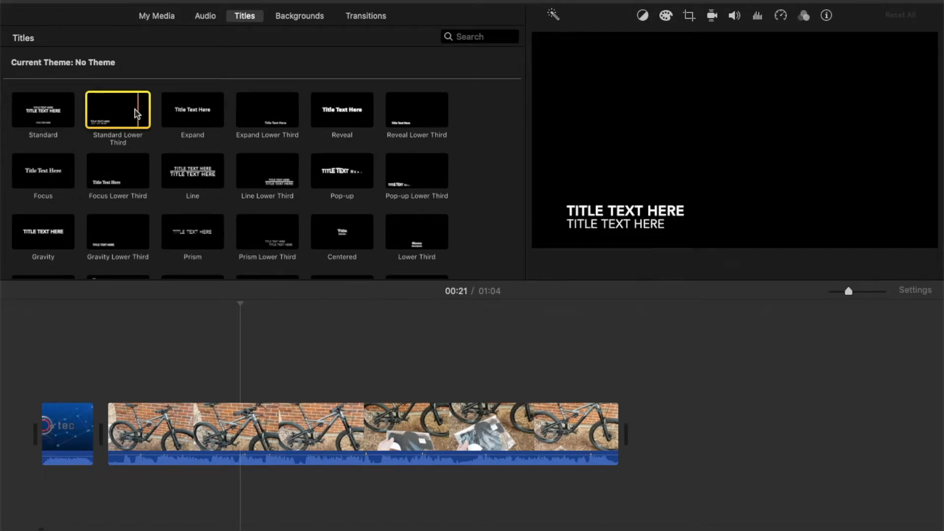
pyautogui.moveTo(136, 116); pyautogui.dragTo(151, 367)
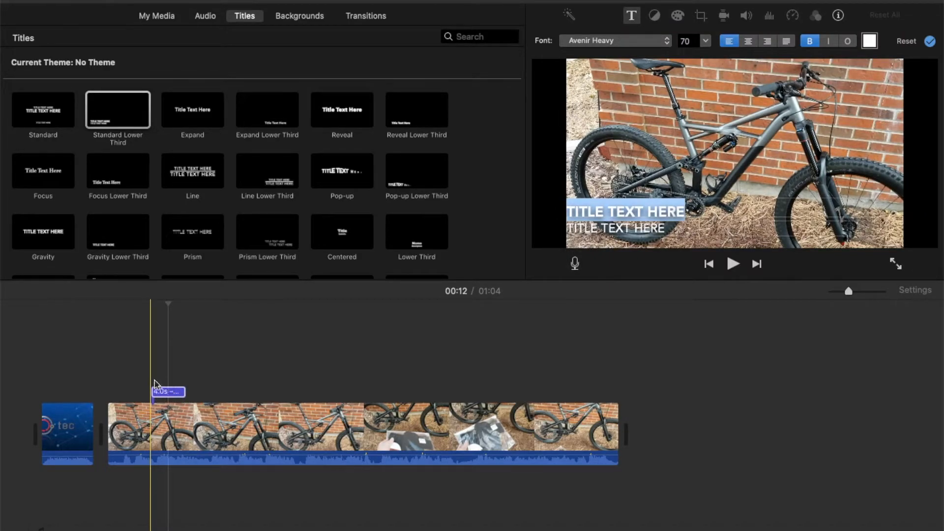
pyautogui.moveTo(184, 391); pyautogui.dragTo(184, 391)
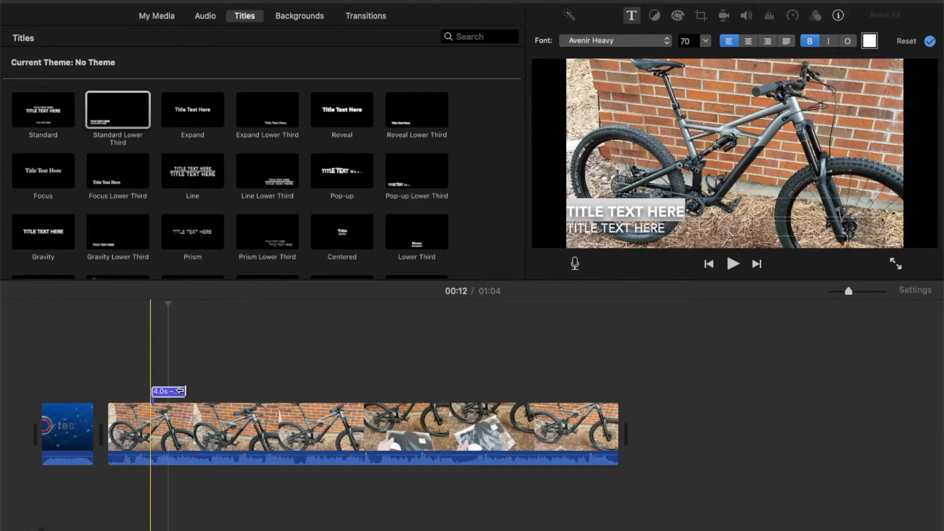
pyautogui.moveTo(180, 393); pyautogui.dragTo(202, 393)
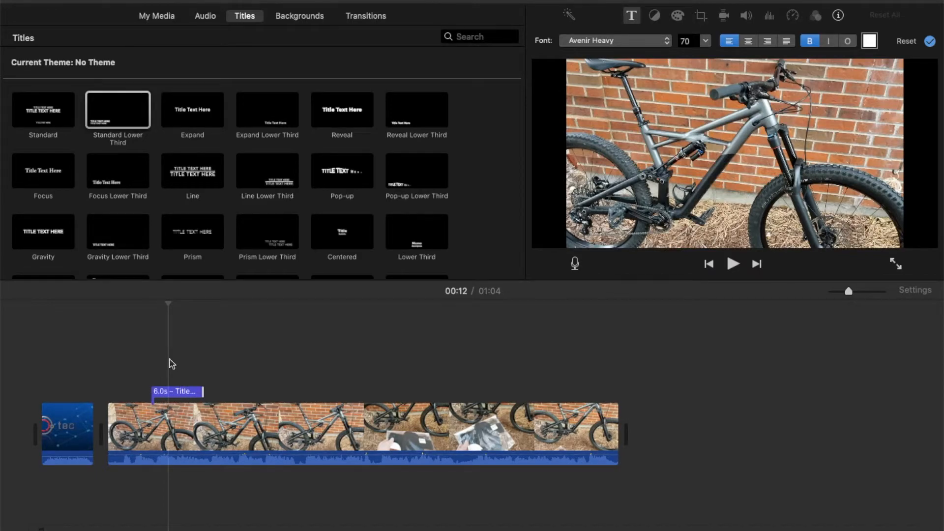
# - Replace the title's first placeholder line with 'ENDURO MTB' and delete the second line's text
pyautogui.click(170, 391)
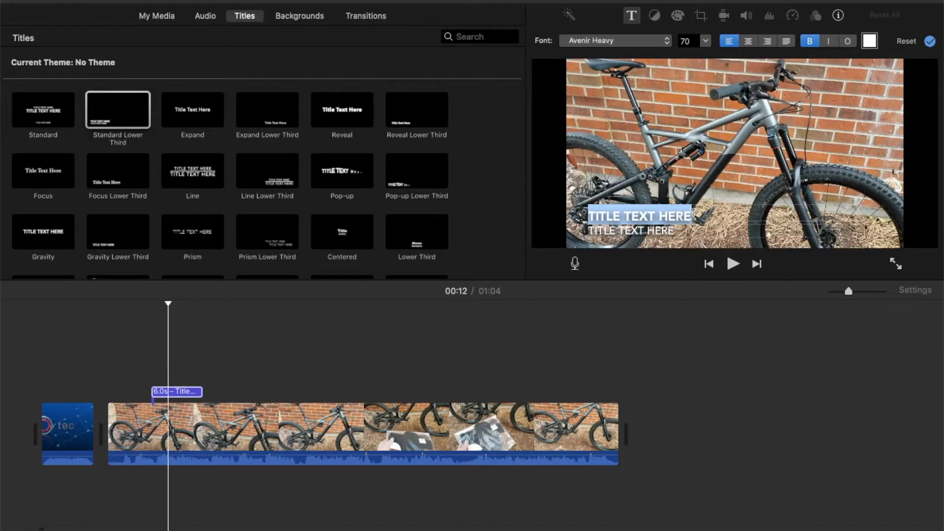
pyautogui.press('BackSpace')
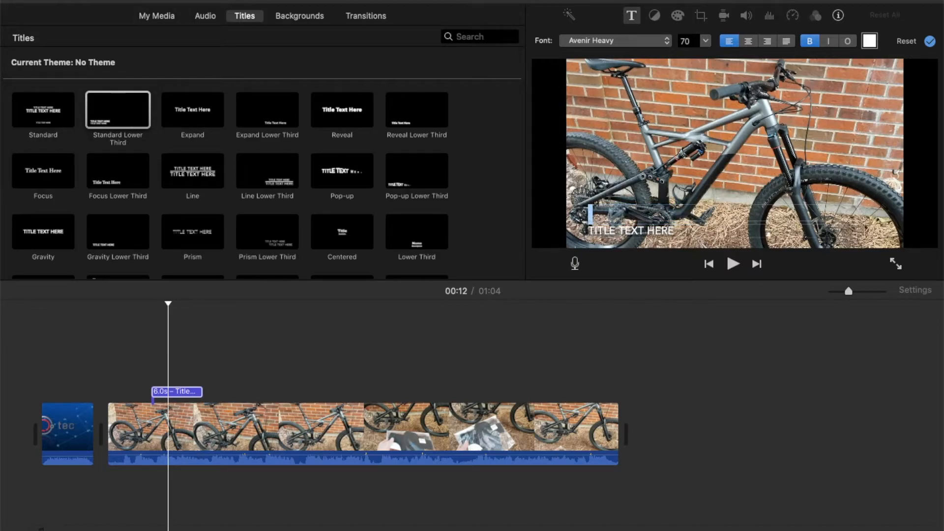
pyautogui.write('ENDURO MTB')
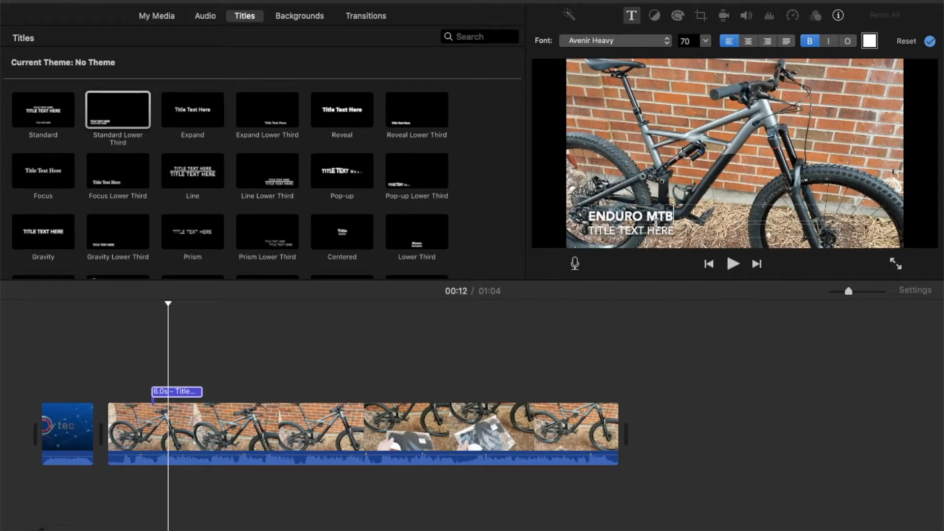
pyautogui.moveTo(678, 232); pyautogui.dragTo(586, 241)
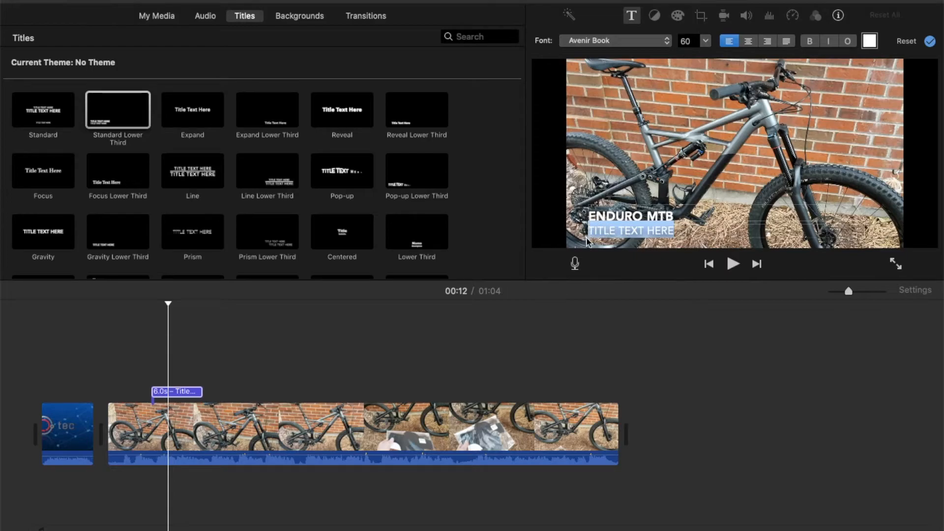
pyautogui.write('BLACK AND GRA')
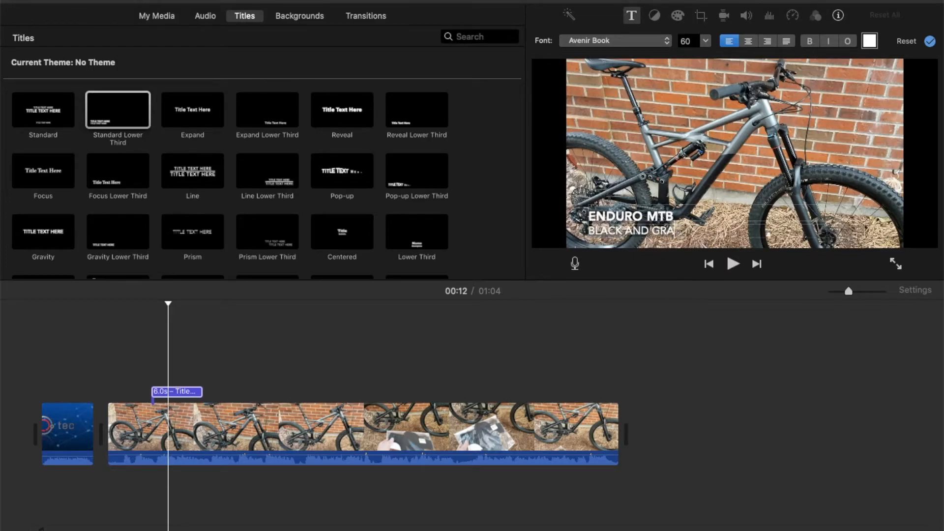
pyautogui.press('BackSpace')
pyautogui.press('BackSpace')
pyautogui.press('BackSpace')
pyautogui.press('BackSpace')
pyautogui.press('BackSpace')
pyautogui.press('BackSpace')
pyautogui.press('BackSpace')
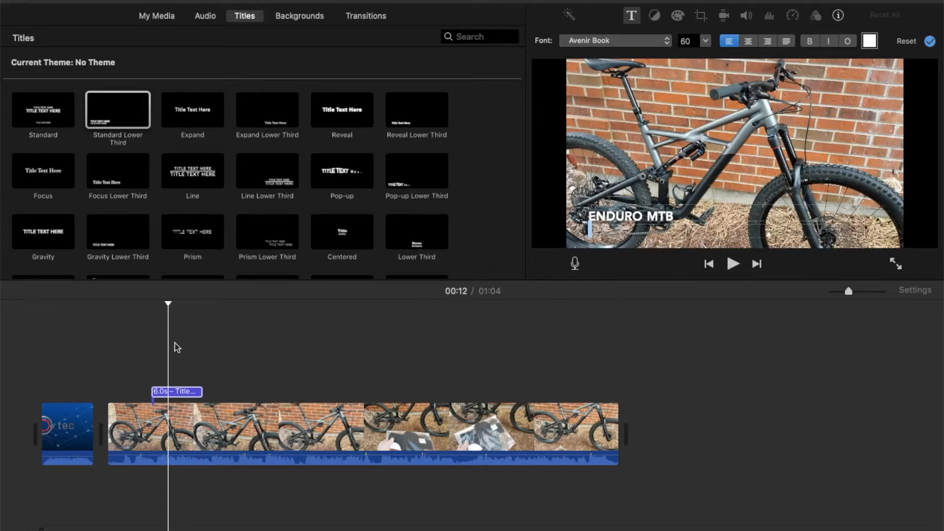
# - Play back the ENDURO MTB title over the bike footage, then reopen its text for styling
pyautogui.click(145, 356)
pyautogui.press('space')
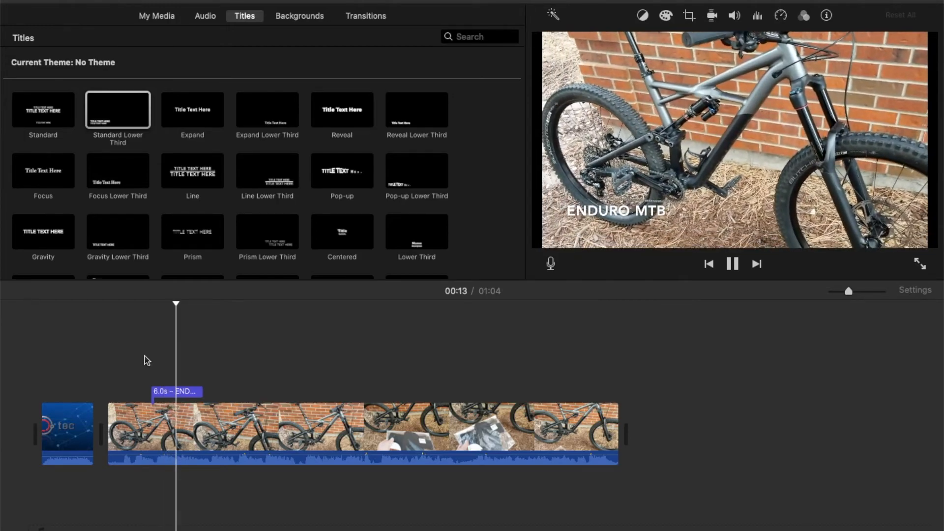
pyautogui.click(150, 368)
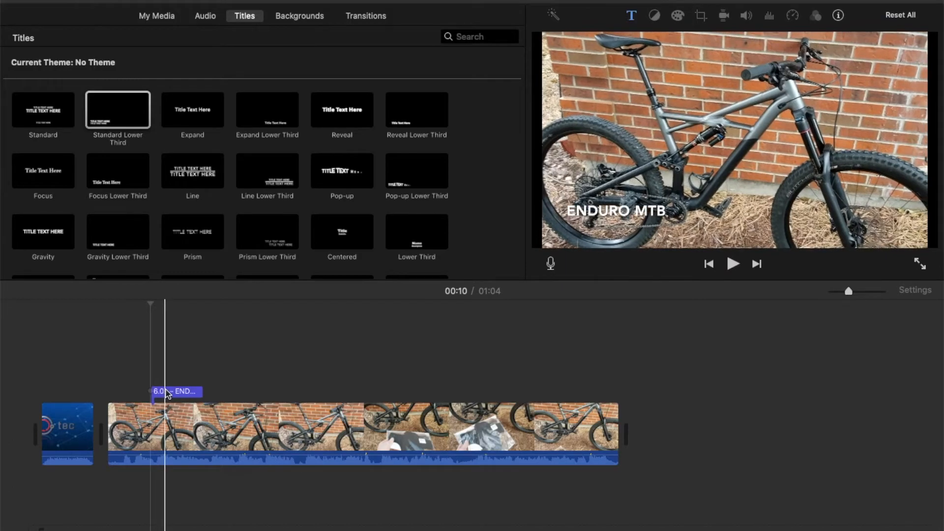
pyautogui.click(168, 391)
pyautogui.doubleClick(168, 392)
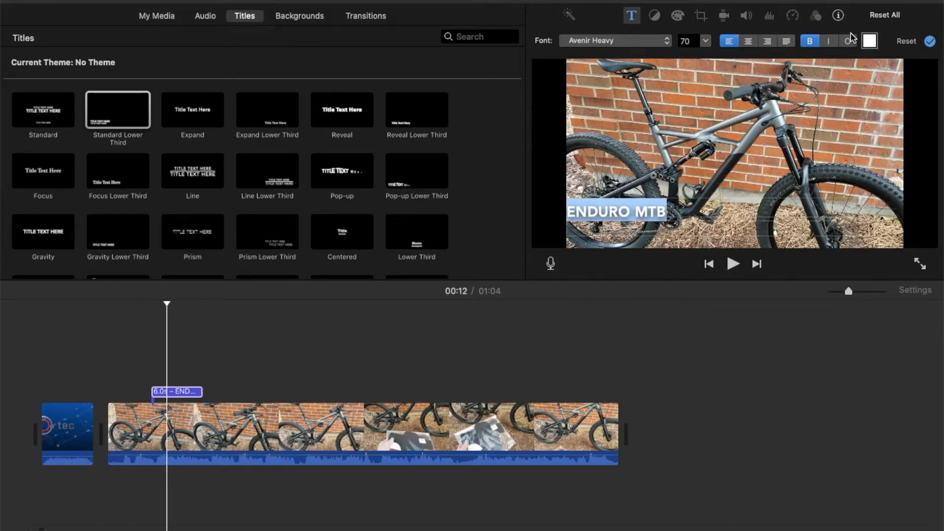
# - Colour the ENDURO MTB title text red using the Colors wheel
pyautogui.click(869, 41)
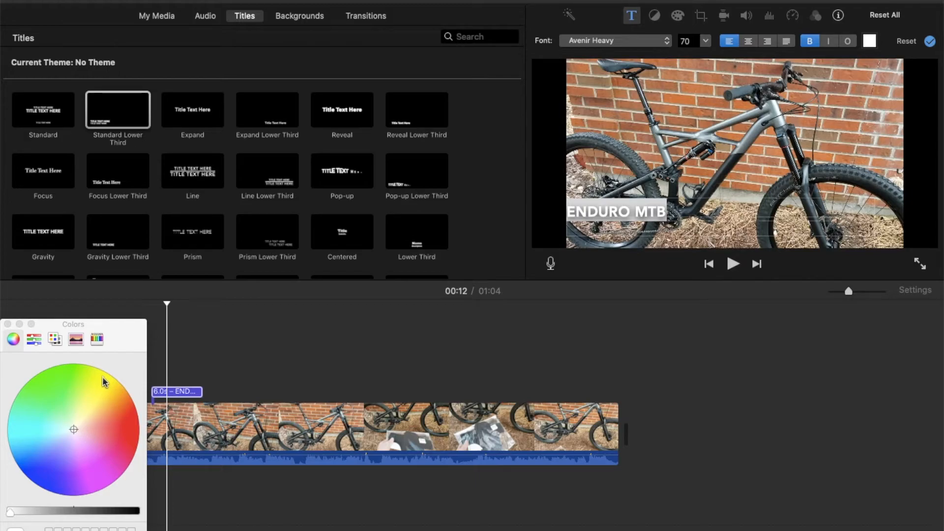
pyautogui.click(132, 425)
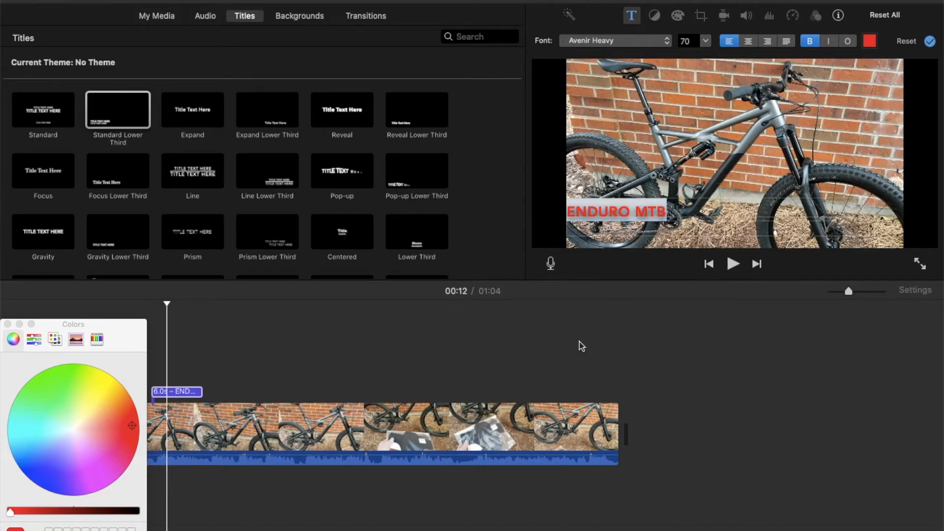
pyautogui.click(8, 324)
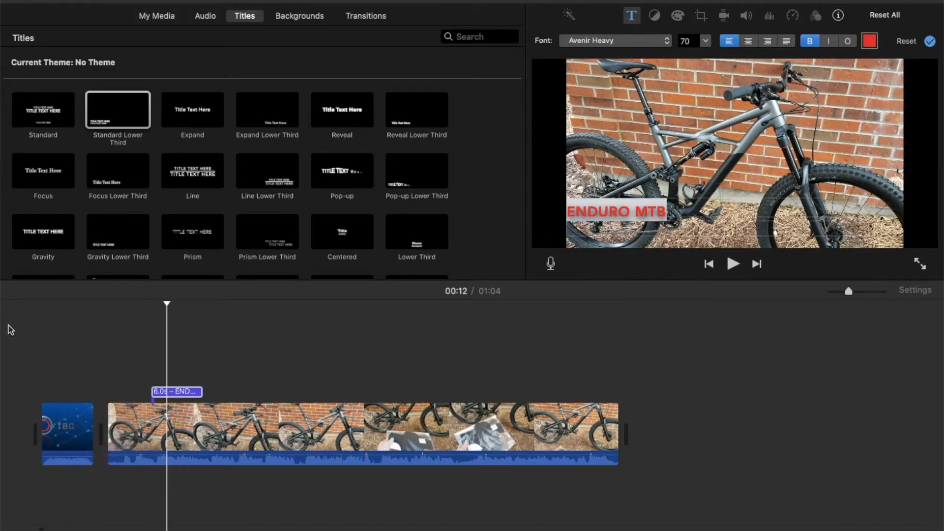
# - Play the footage from just before the title to check the red text
pyautogui.click(146, 361)
pyautogui.press('space')
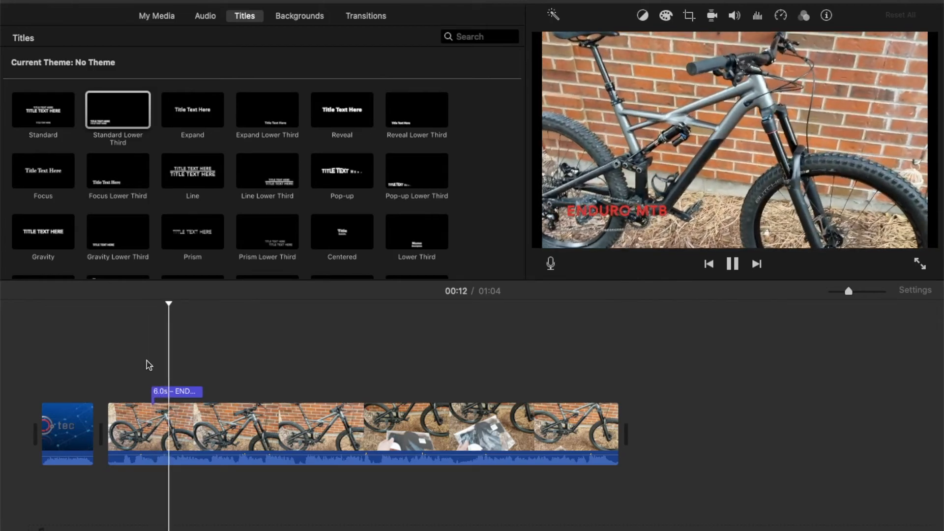
pyautogui.press('space')
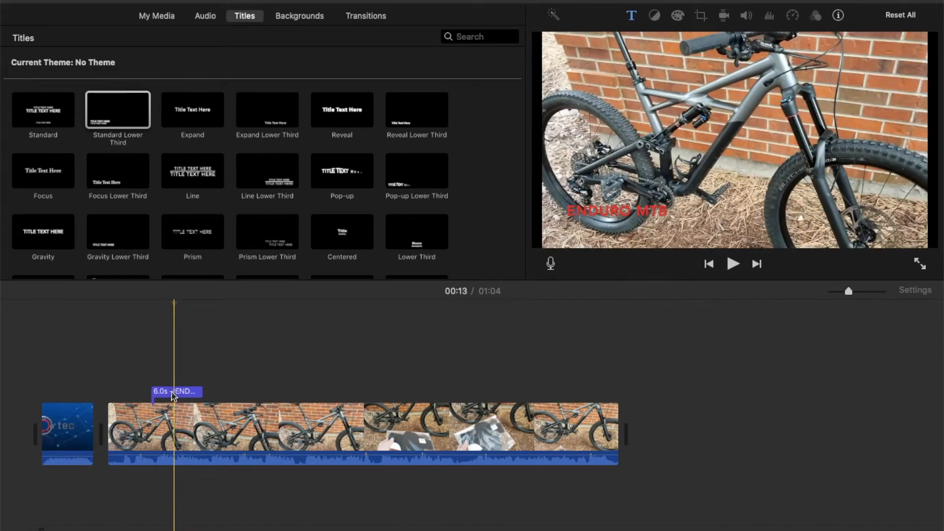
# - Outline the red ENDURO MTB lettering, keeping Avenir Heavy at size 70
pyautogui.click(167, 395)
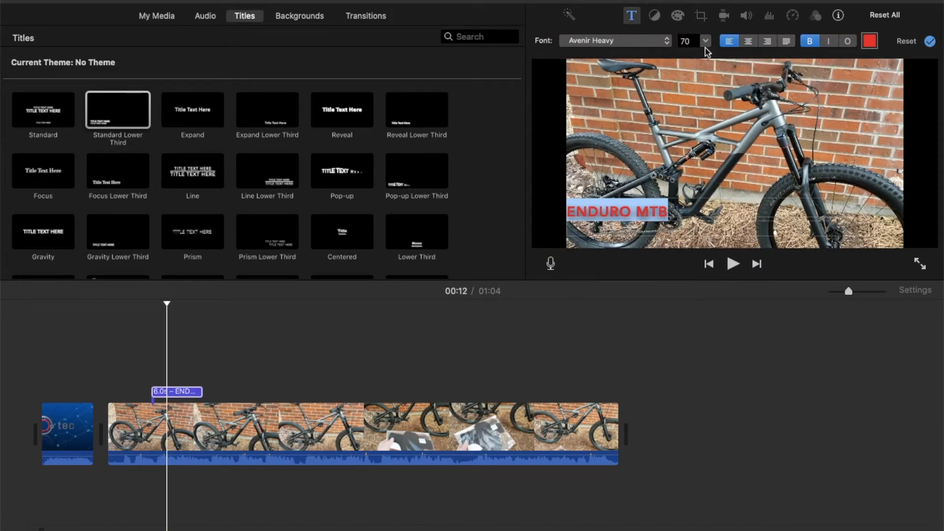
pyautogui.click(705, 43)
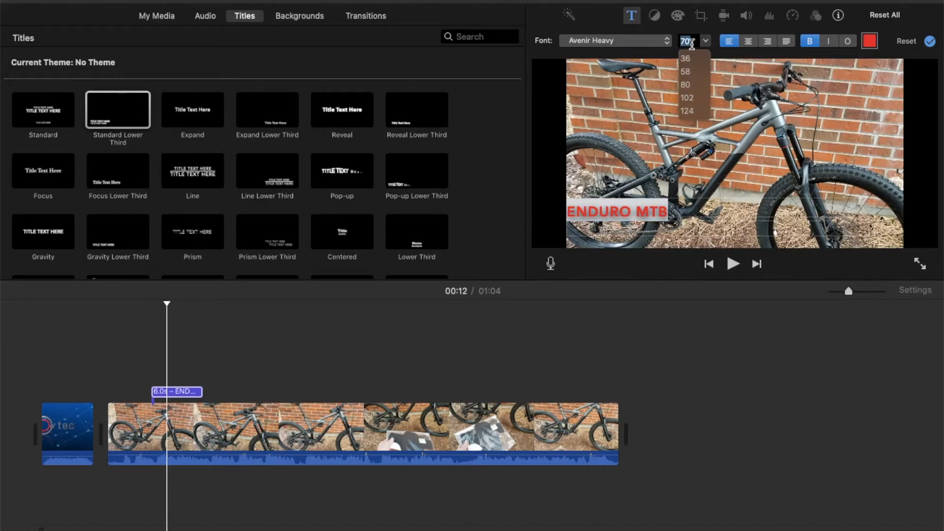
pyautogui.click(669, 39)
pyautogui.click(669, 42)
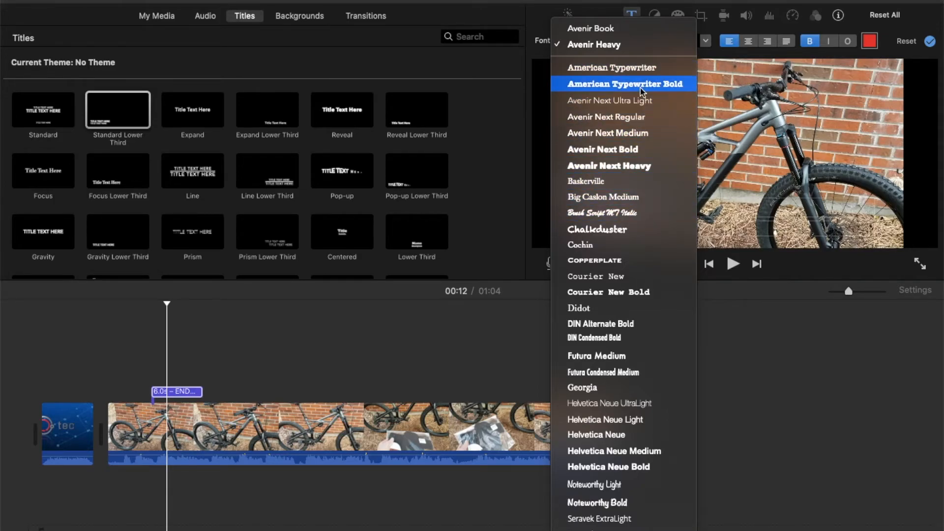
pyautogui.click(709, 71)
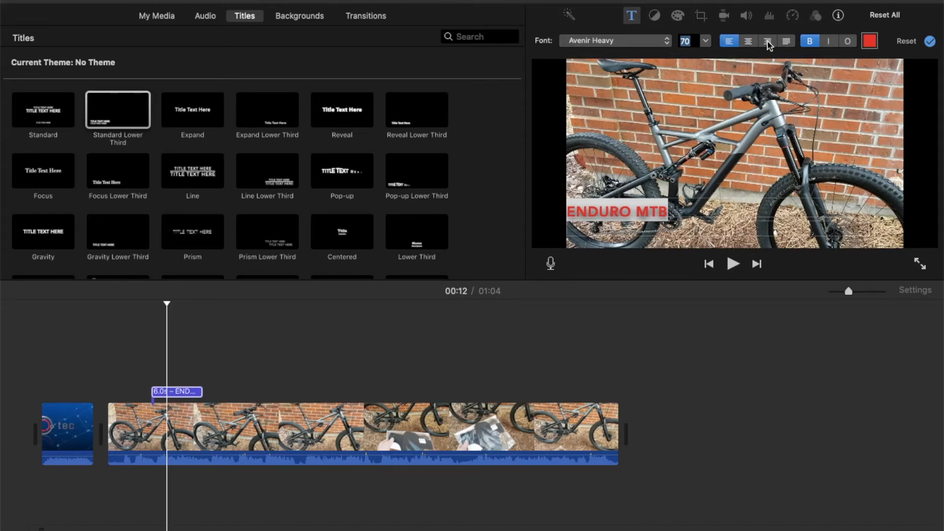
pyautogui.click(847, 43)
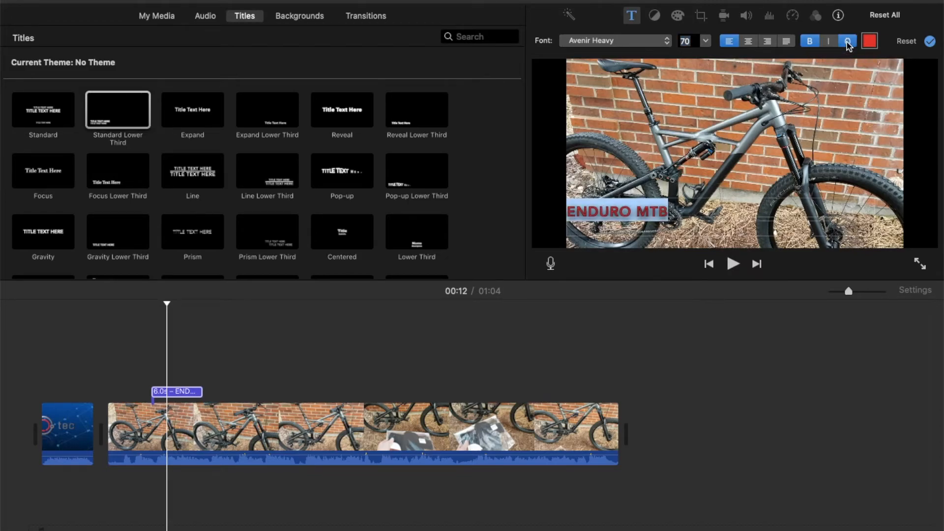